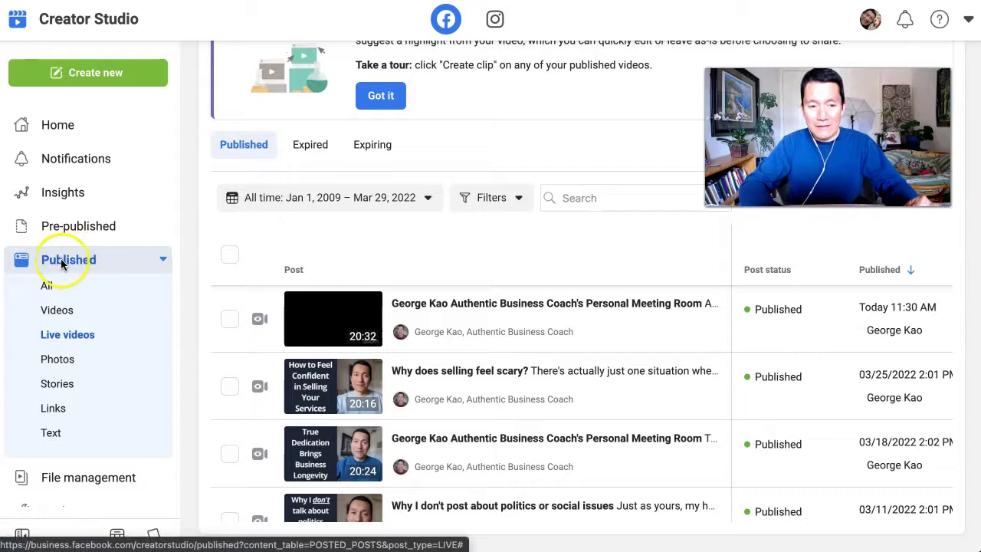
Filter the published list to Live videos so the 20:32 broadcast appears first
{"action": "left_click", "coordinate": [73, 337]}
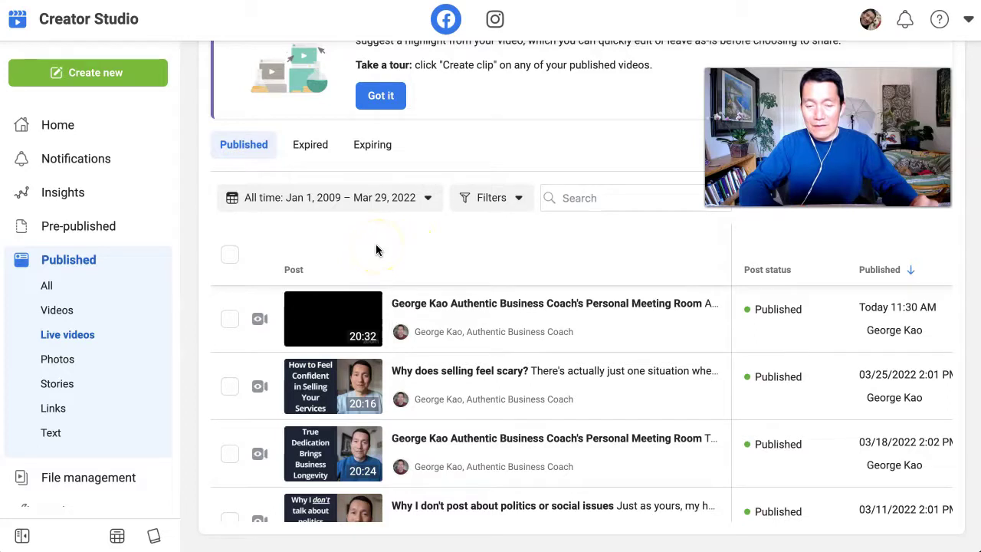
{"action": "mouse_move", "coordinate": [429, 306]}
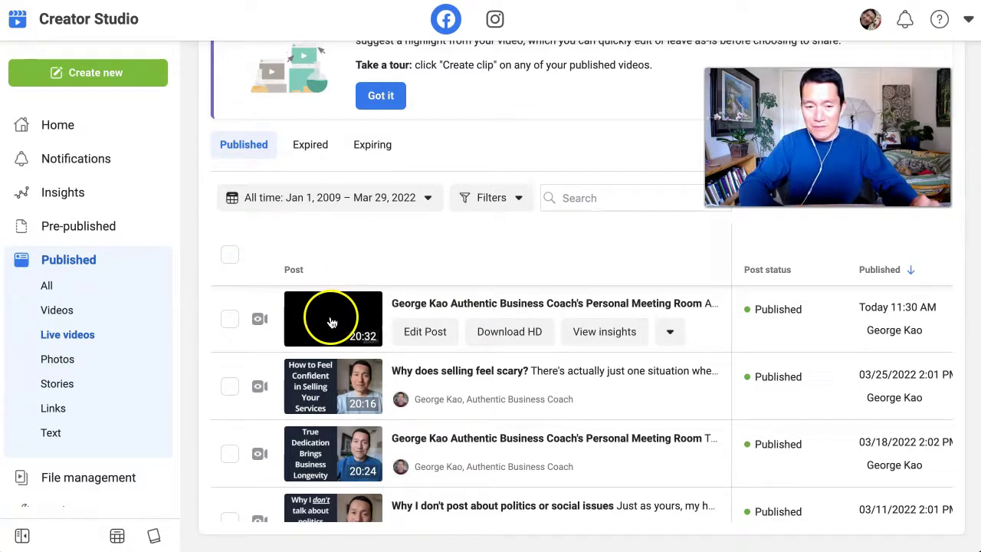
{"action": "mouse_move", "coordinate": [334, 376]}
{"action": "mouse_move", "coordinate": [329, 319]}
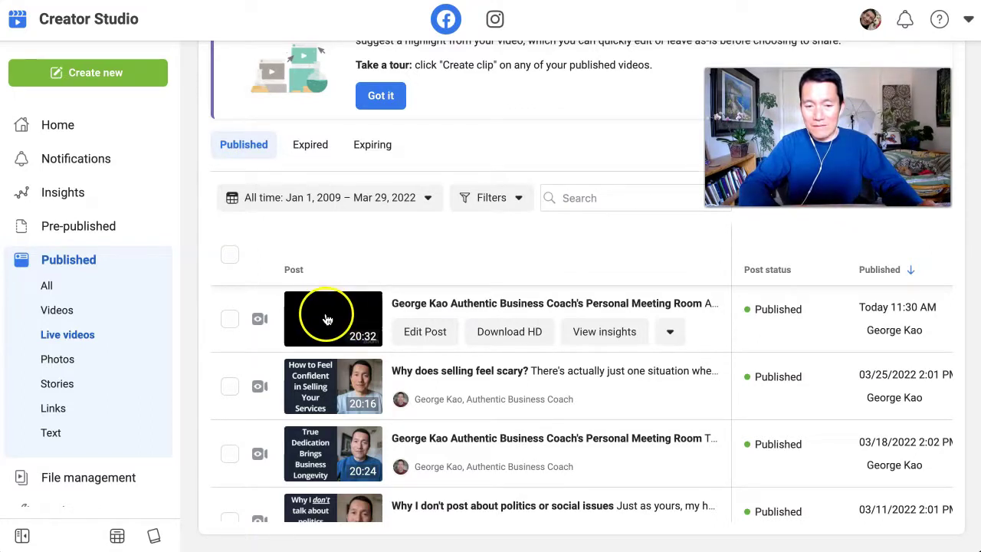
Open the 20:32 live video's insights and start editing its post
{"action": "left_click", "coordinate": [329, 320]}
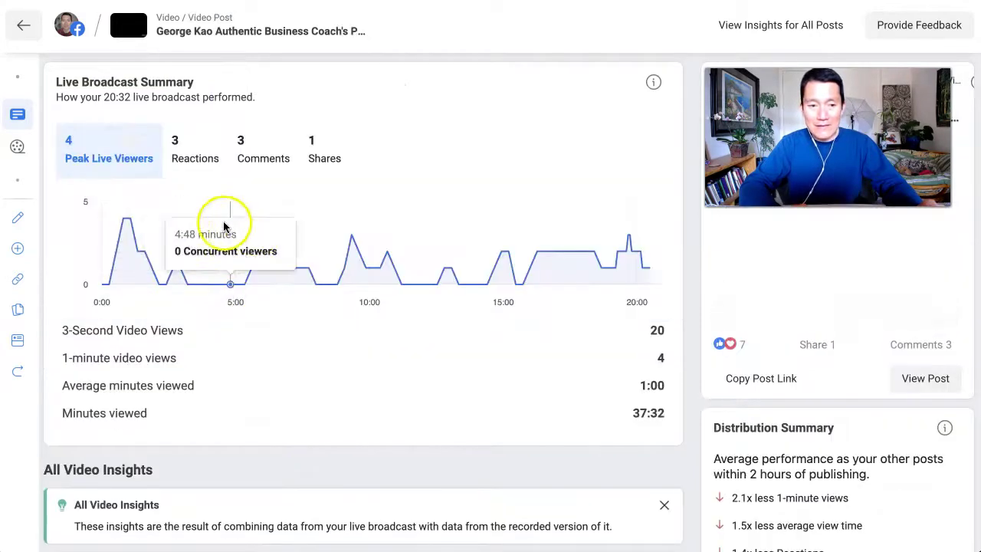
{"action": "mouse_move", "coordinate": [17, 219]}
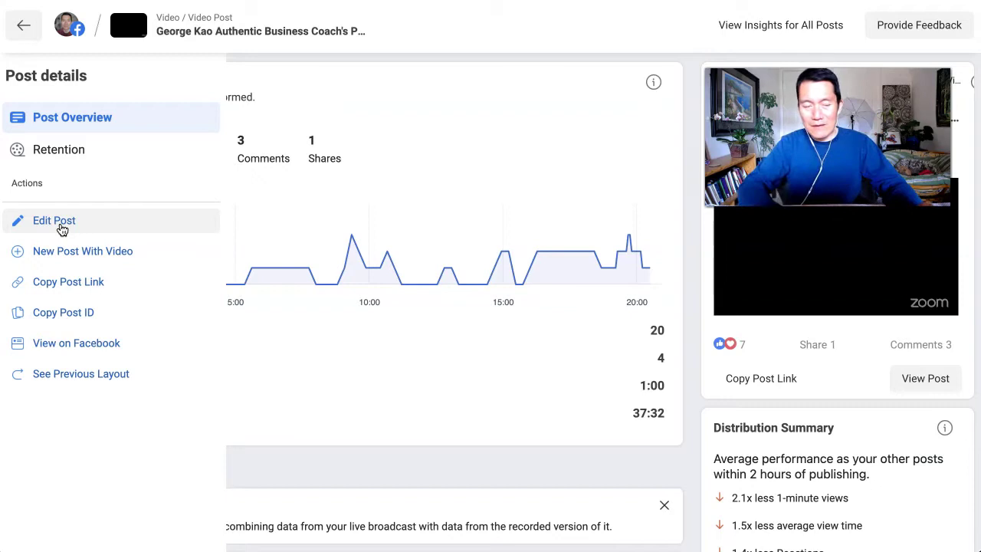
{"action": "left_click", "coordinate": [58, 226]}
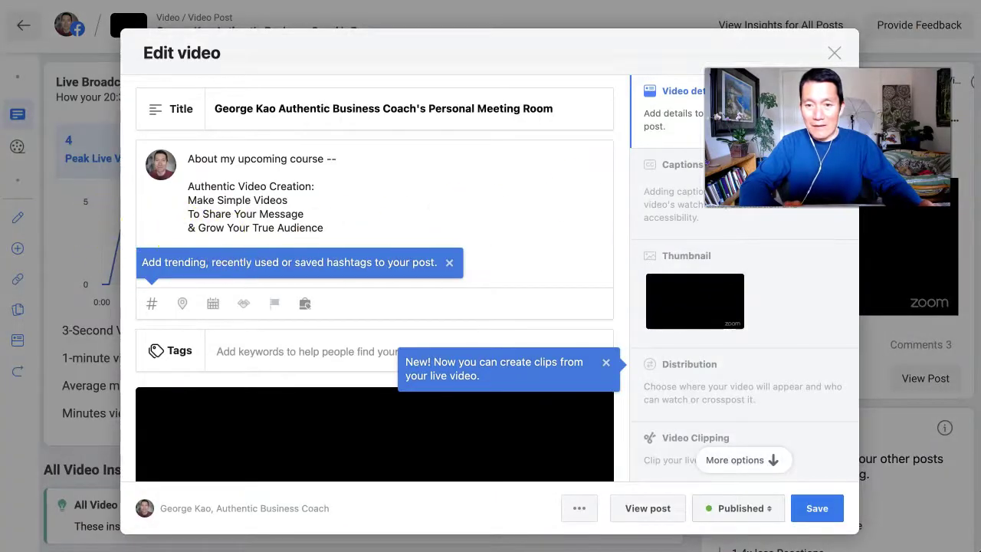
Replace the video title with 'About my upcoming course -- Making Authentic Simple Videos'
{"action": "left_click_drag", "start_coordinate": [216, 108], "coordinate": [244, 108]}
{"action": "triple_click", "coordinate": [244, 108]}
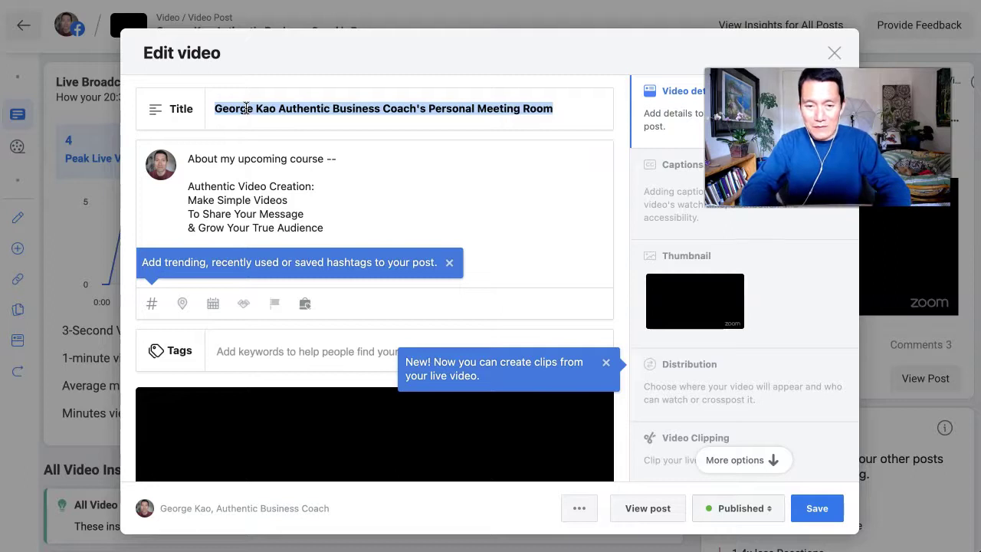
{"action": "type", "text": "Abo"}
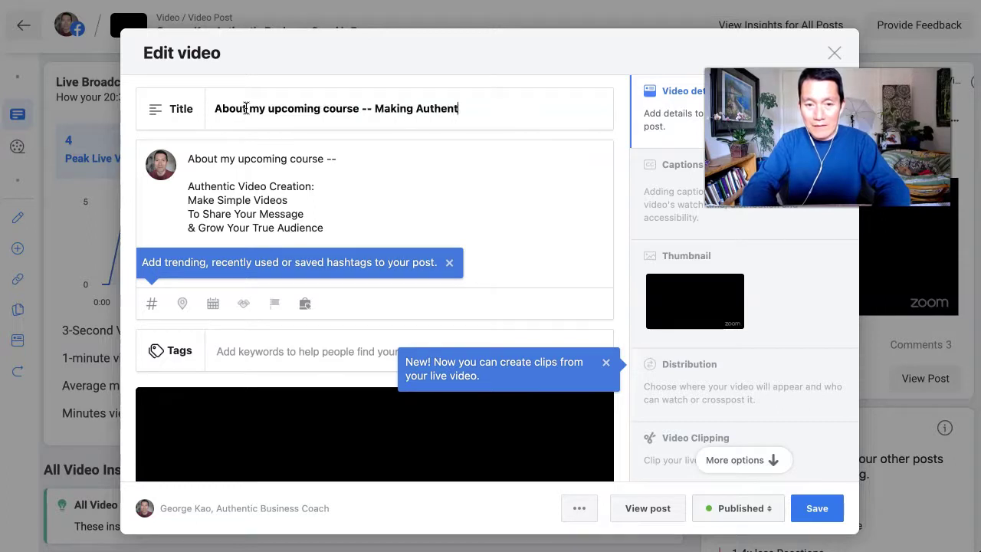
{"action": "type", "text": "os"}
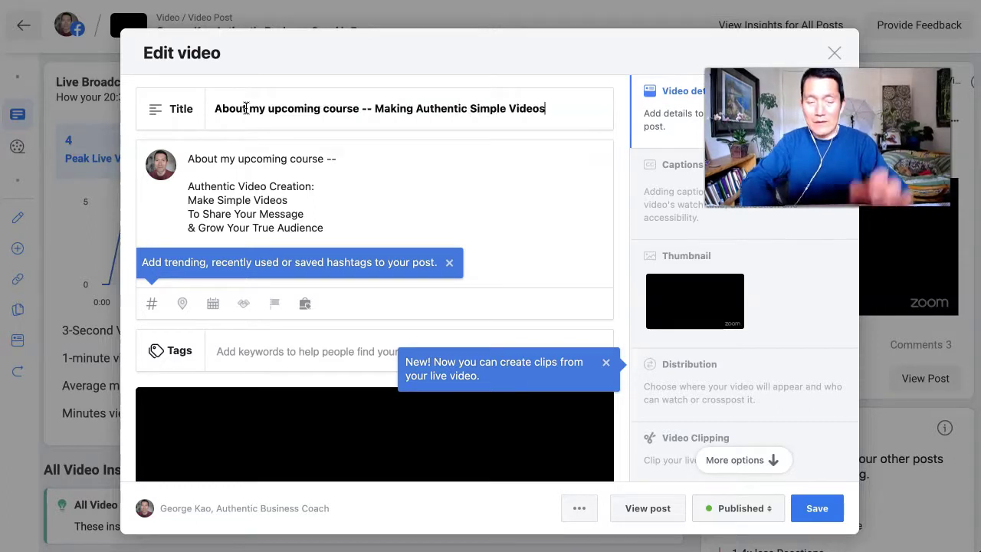
Dismiss the hashtag suggestion tip and review the course description text
{"action": "scroll", "coordinate": [314, 191], "scroll_direction": "down", "scroll_amount": 1}
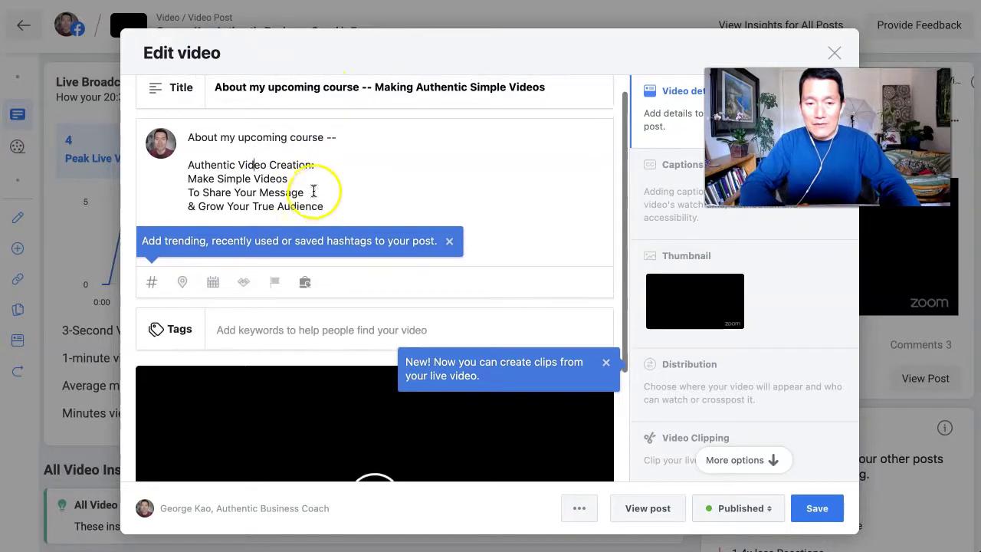
{"action": "left_click", "coordinate": [341, 201]}
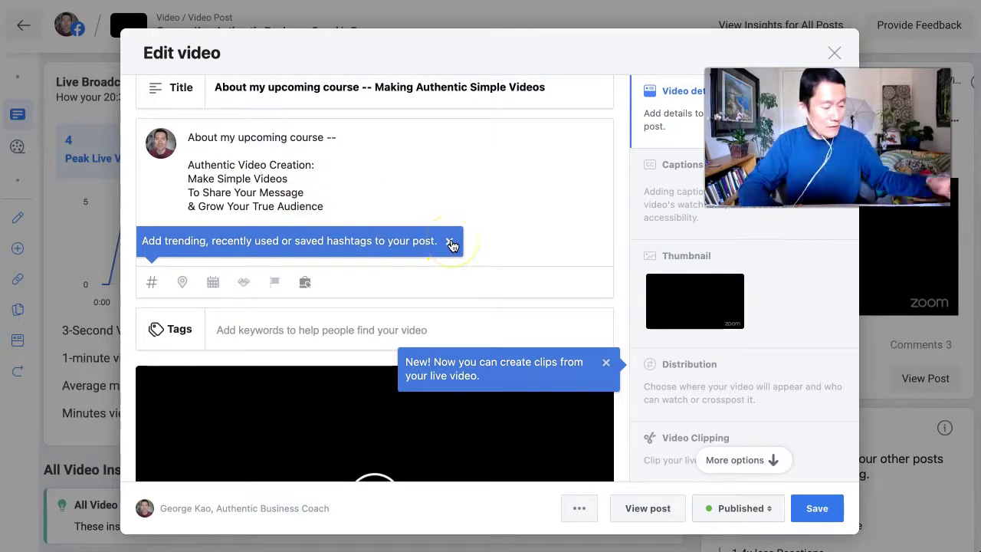
{"action": "left_click", "coordinate": [452, 244]}
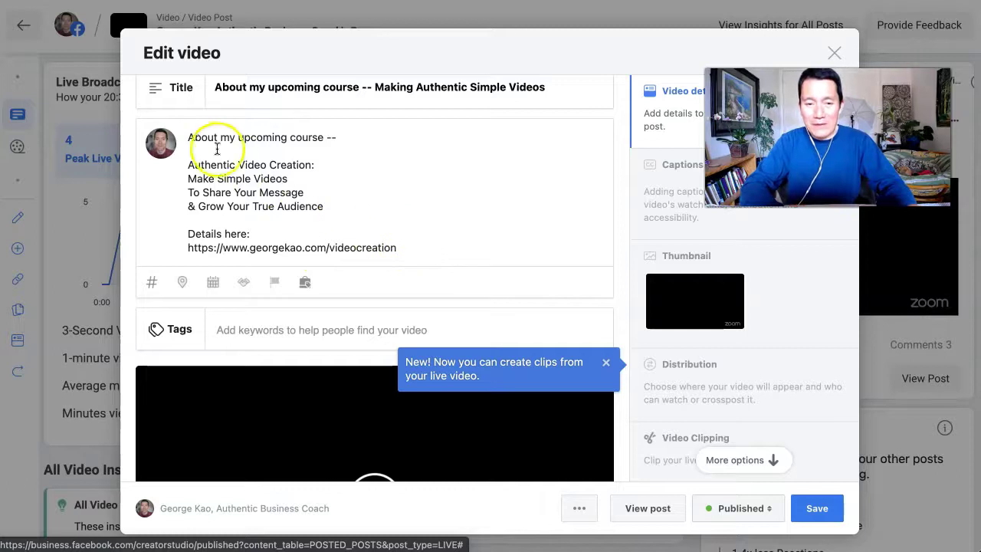
{"action": "left_click_drag", "start_coordinate": [194, 137], "coordinate": [365, 207]}
{"action": "left_click", "coordinate": [405, 232]}
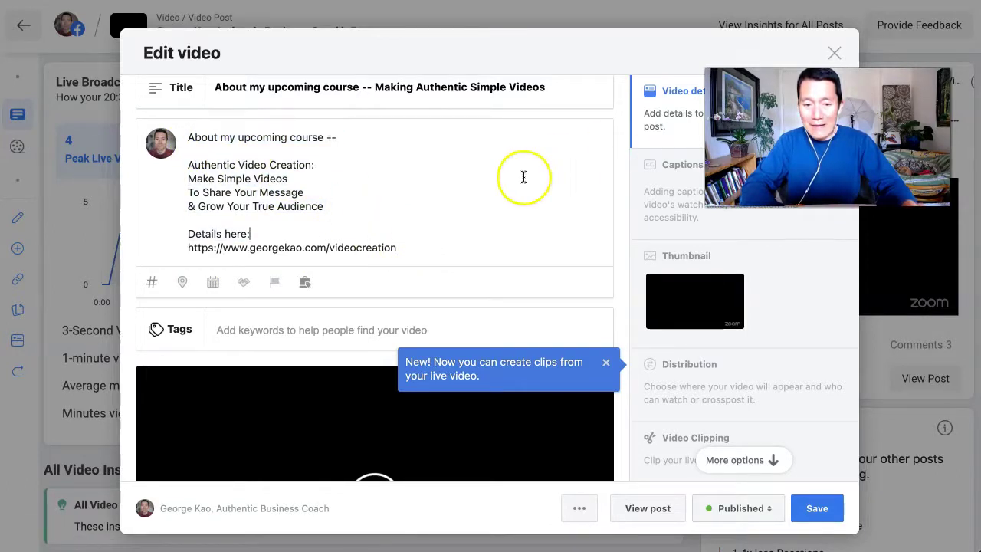
{"action": "scroll", "coordinate": [521, 175], "scroll_direction": "down", "scroll_amount": 1}
{"action": "scroll", "coordinate": [522, 176], "scroll_direction": "up", "scroll_amount": 2}
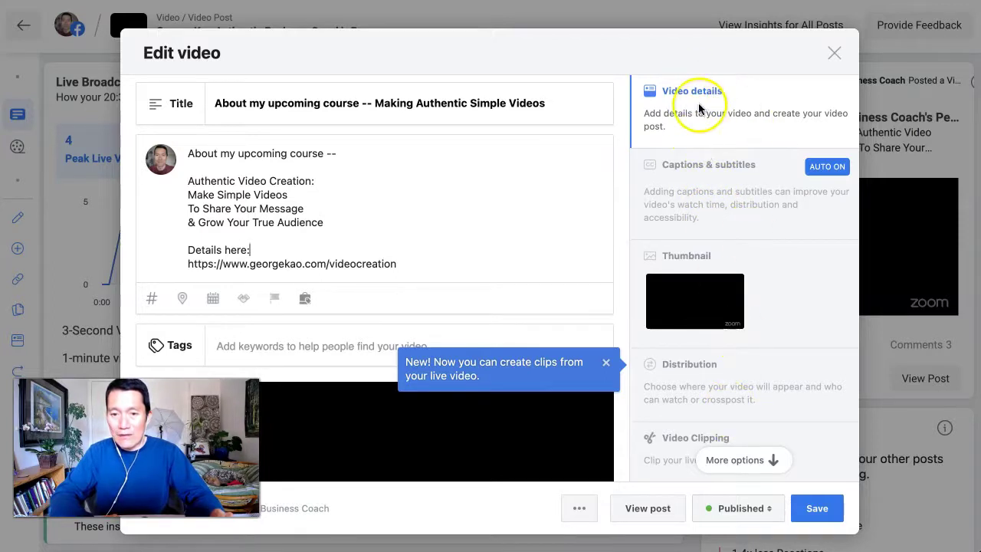
{"action": "scroll", "coordinate": [734, 132], "scroll_direction": "down", "scroll_amount": 1}
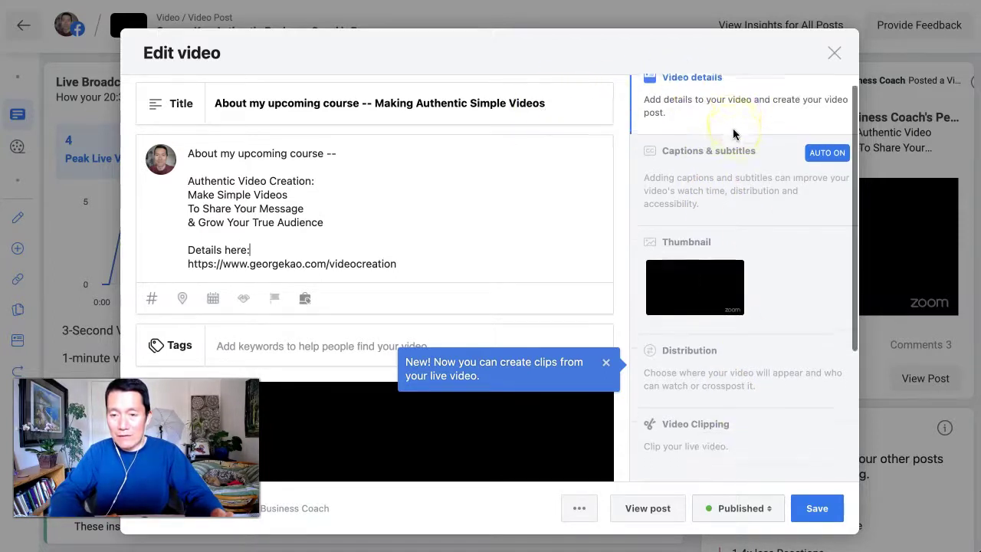
Check Captions & subtitles: captions couldn't be generated, while auto-generate captions and subtitles stay on
{"action": "left_click", "coordinate": [704, 168]}
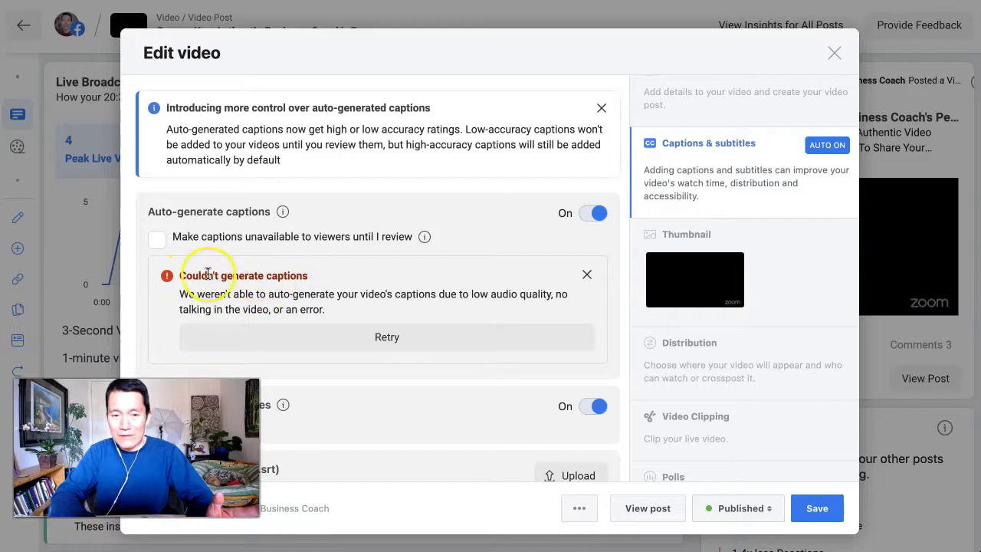
{"action": "triple_click", "coordinate": [208, 274]}
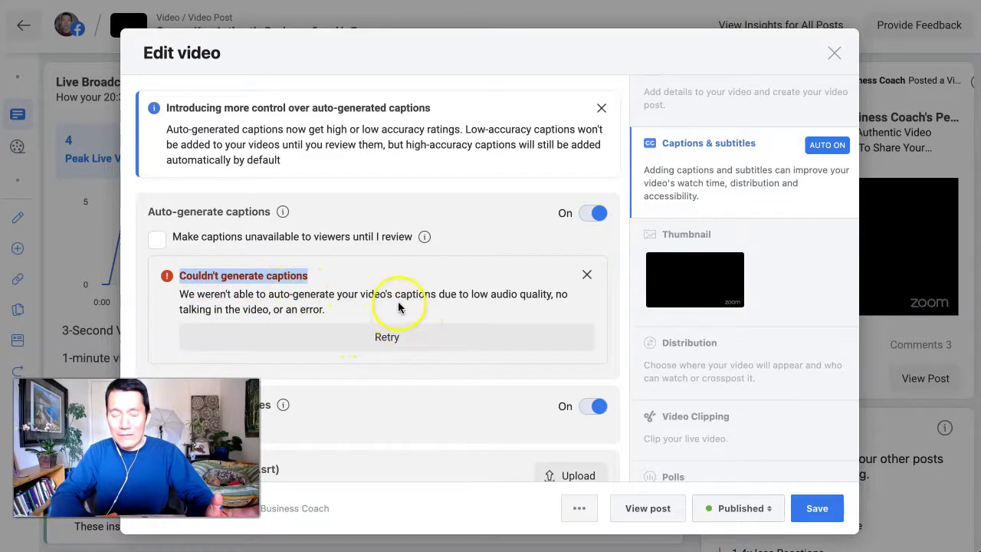
{"action": "scroll", "coordinate": [367, 276], "scroll_direction": "down", "scroll_amount": 1}
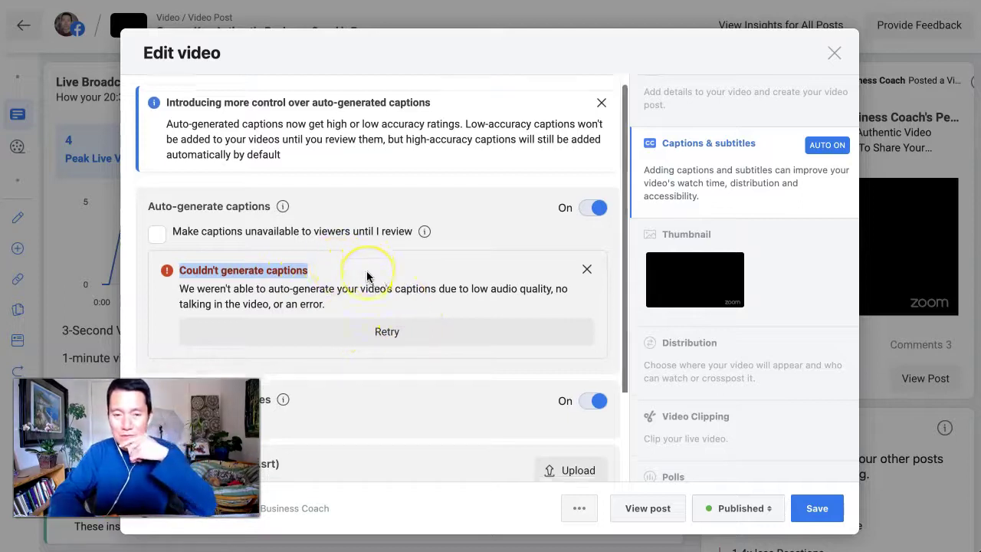
{"action": "scroll", "coordinate": [367, 276], "scroll_direction": "up", "scroll_amount": 1}
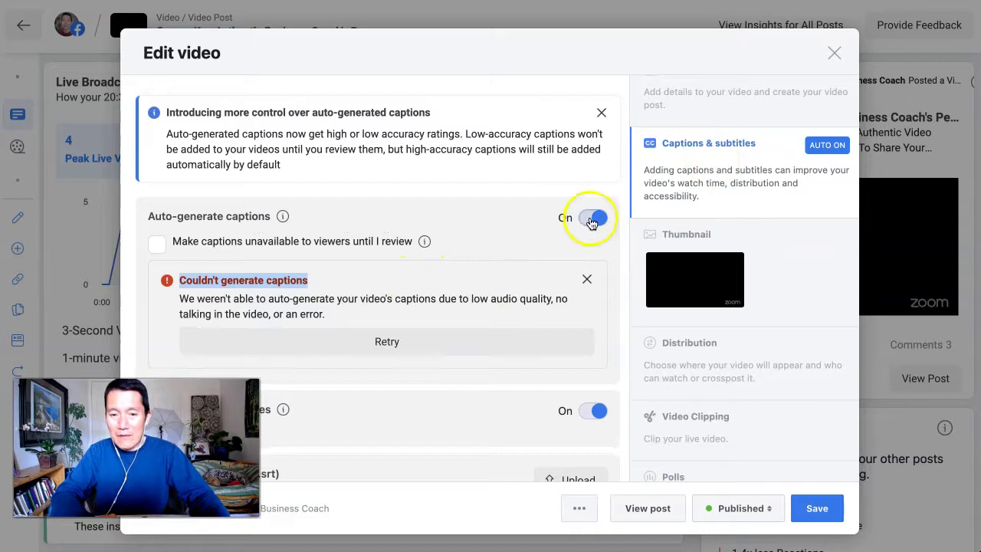
{"action": "scroll", "coordinate": [591, 223], "scroll_direction": "down", "scroll_amount": 2}
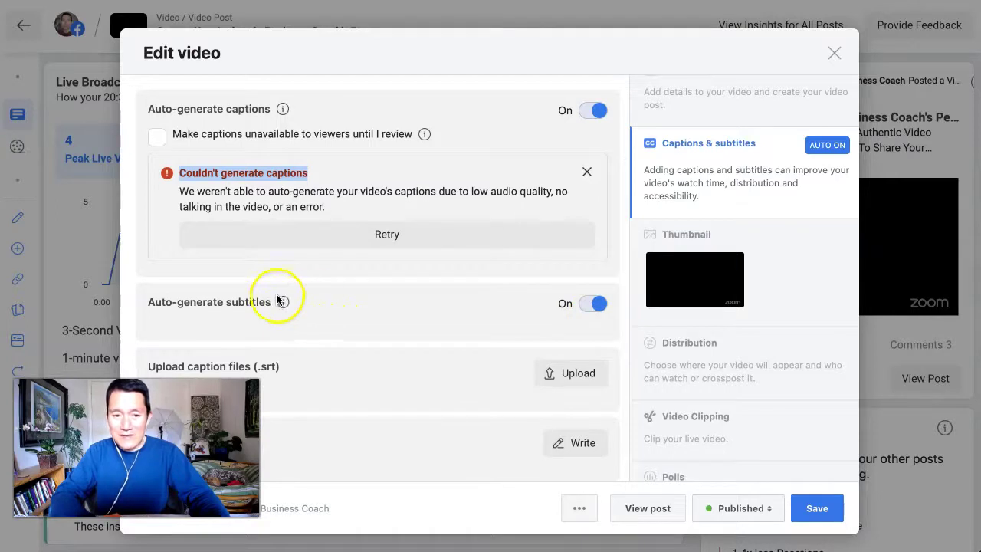
{"action": "scroll", "coordinate": [391, 320], "scroll_direction": "up", "scroll_amount": 1}
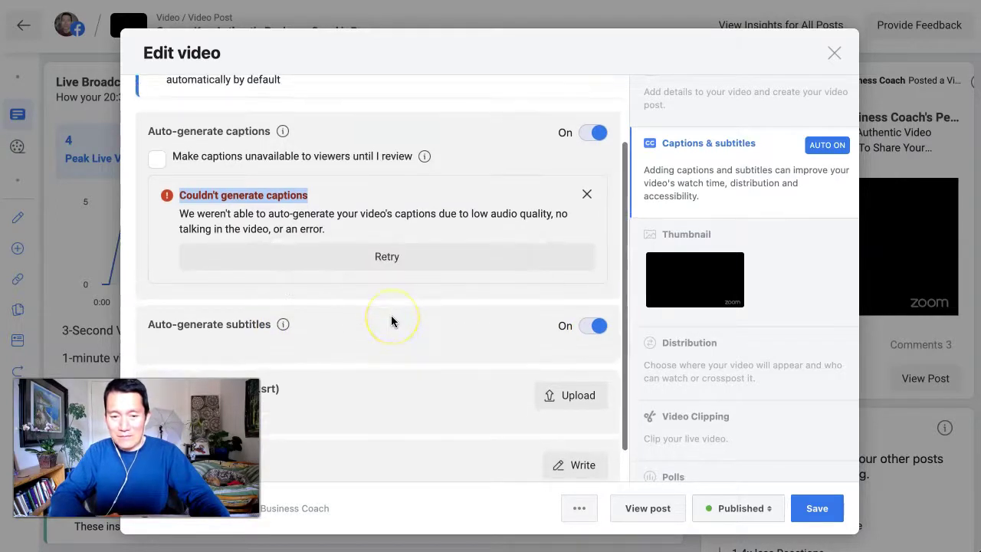
{"action": "scroll", "coordinate": [391, 320], "scroll_direction": "down", "scroll_amount": 1}
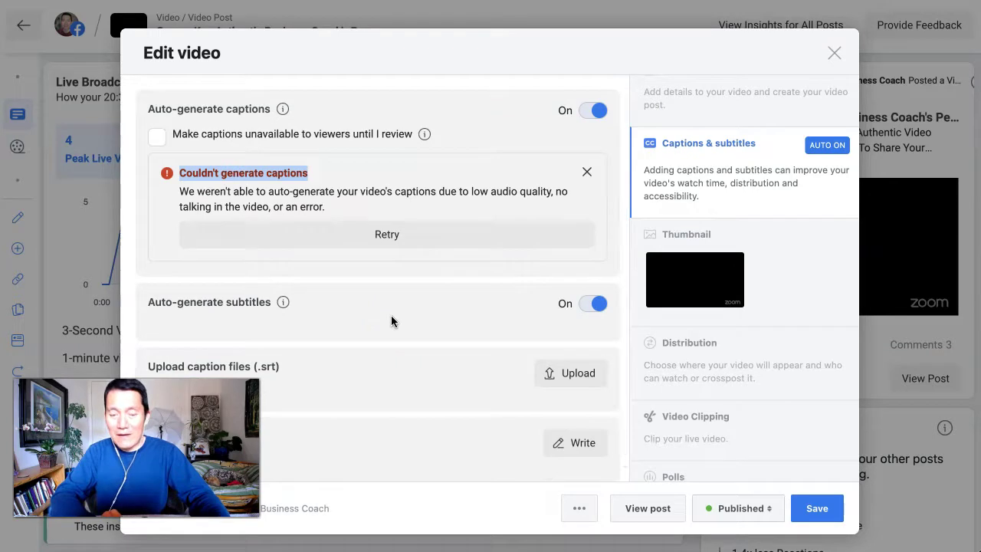
{"action": "scroll", "coordinate": [391, 320], "scroll_direction": "up", "scroll_amount": 3}
{"action": "scroll", "coordinate": [390, 320], "scroll_direction": "down", "scroll_amount": 2}
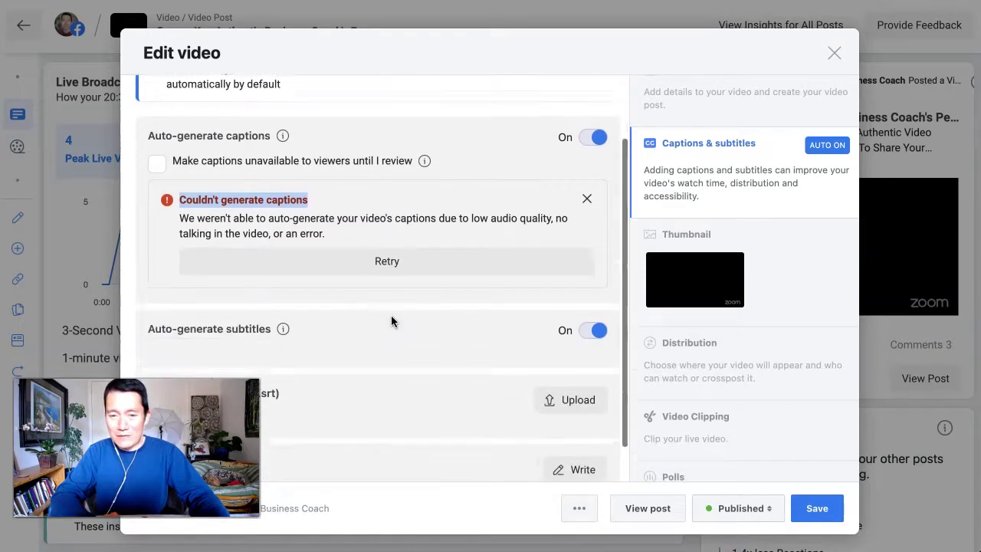
{"action": "scroll", "coordinate": [392, 322], "scroll_direction": "up", "scroll_amount": 2}
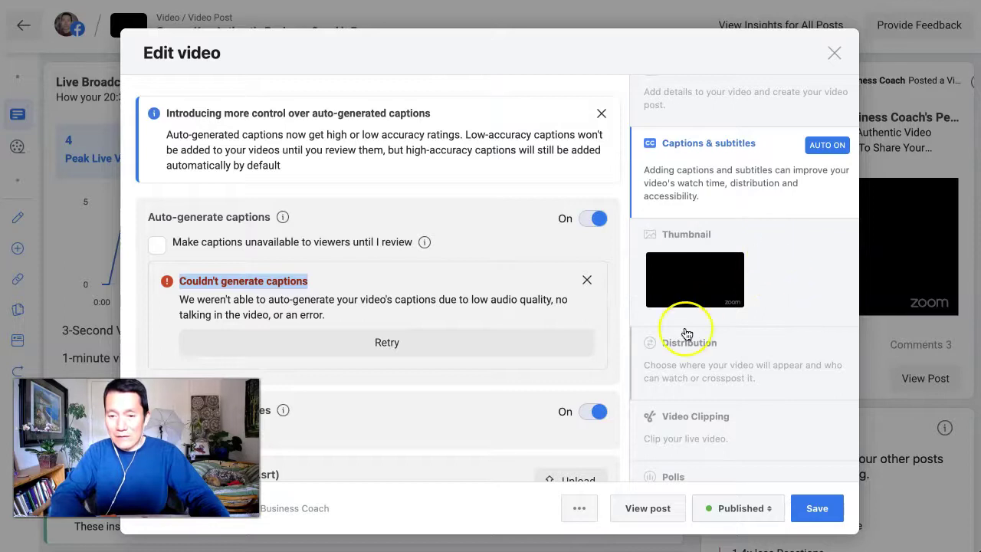
In Thumbnail settings, pick the third auto-generated frame and page through later frames
{"action": "left_click", "coordinate": [692, 279]}
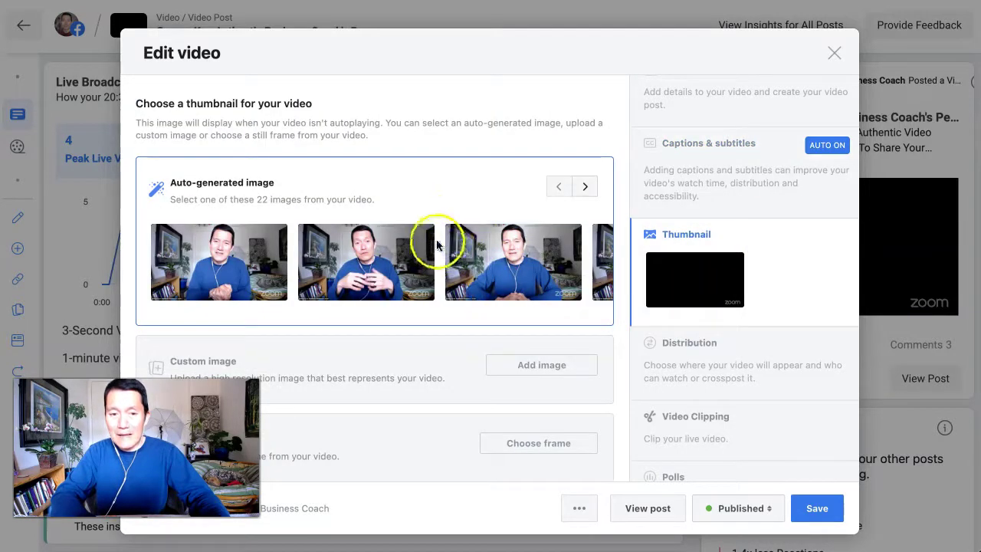
{"action": "left_click", "coordinate": [503, 261]}
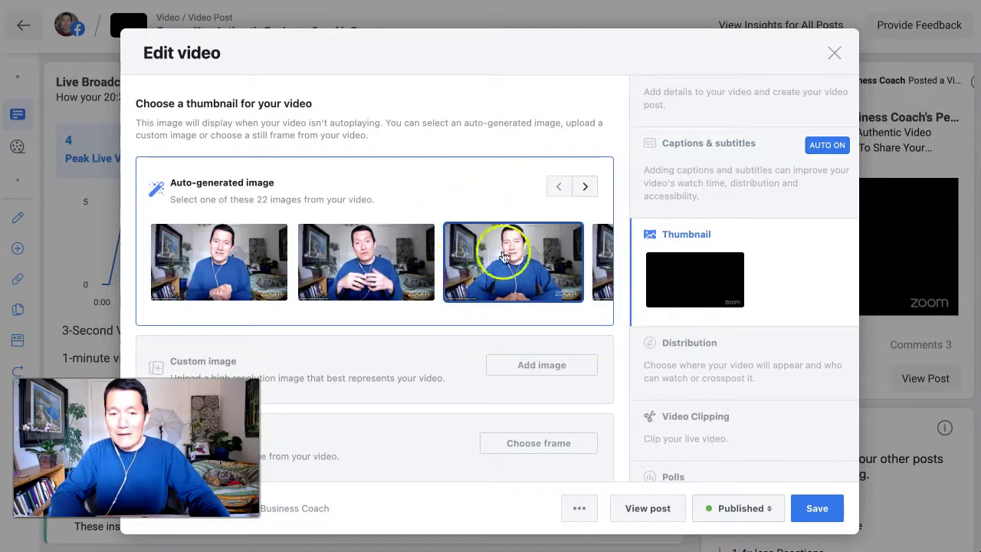
{"action": "left_click", "coordinate": [586, 188]}
{"action": "left_click", "coordinate": [587, 187]}
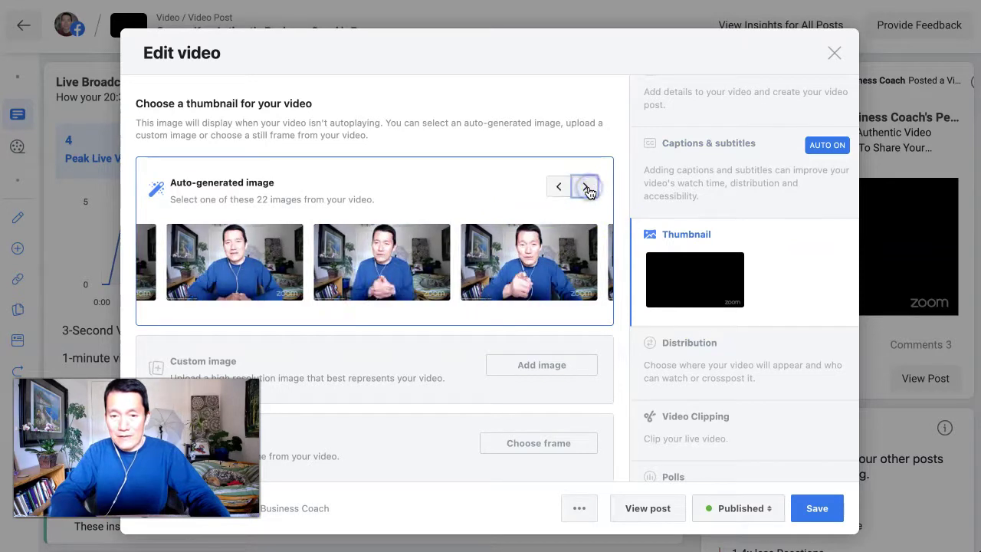
{"action": "left_click", "coordinate": [586, 188]}
{"action": "left_click", "coordinate": [587, 188]}
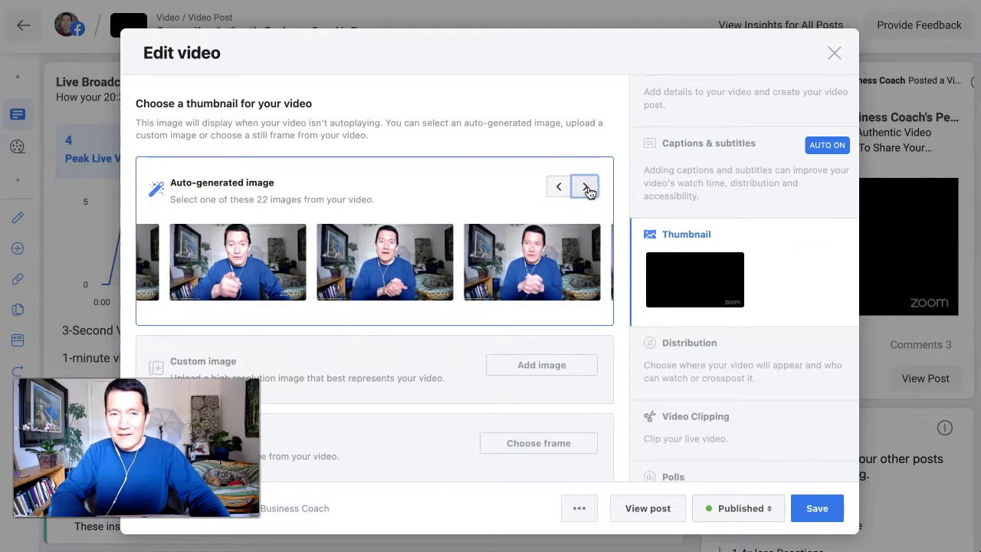
{"action": "left_click", "coordinate": [587, 188]}
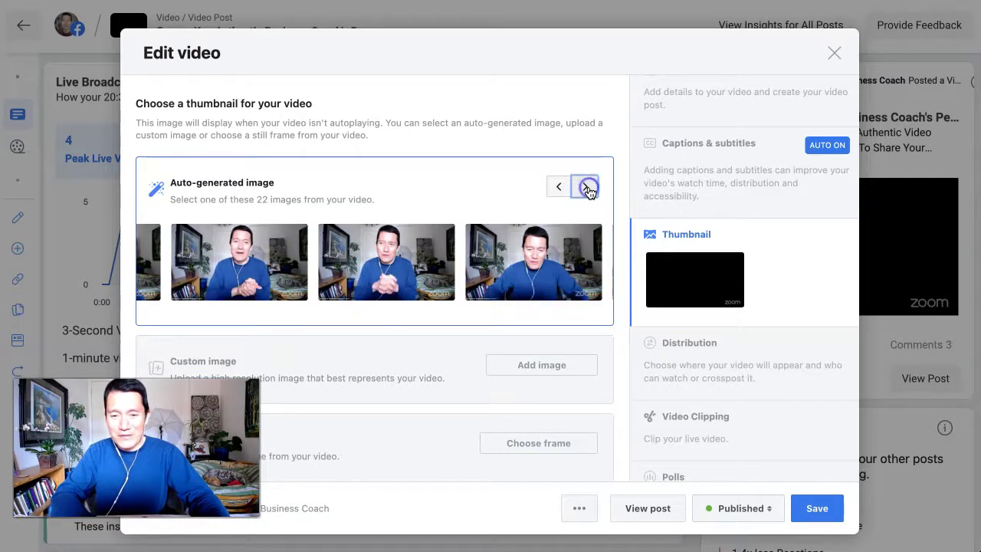
{"action": "left_click", "coordinate": [587, 188]}
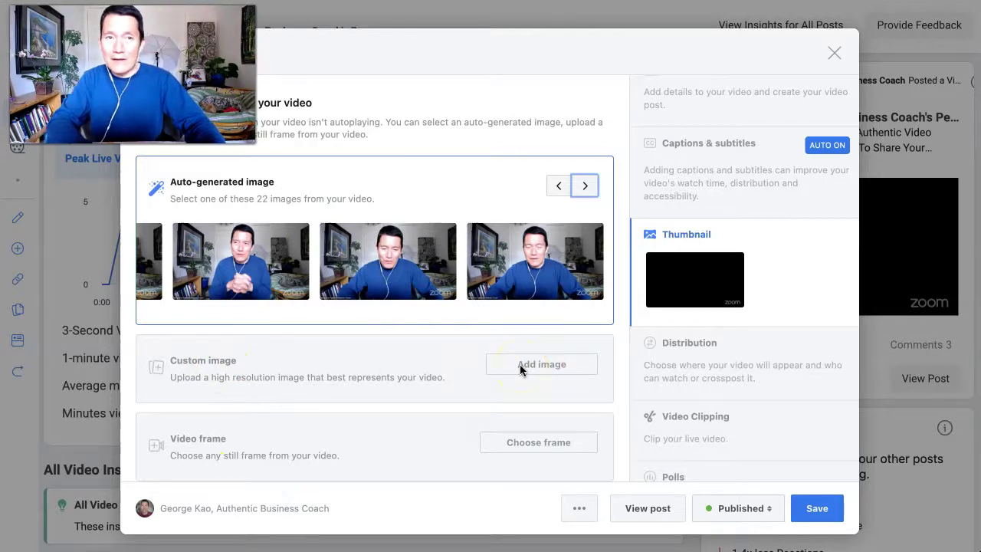
Upload 'Course Making Authentic Simple Videos.png' from the Desktop as the custom thumbnail
{"action": "left_click", "coordinate": [475, 387]}
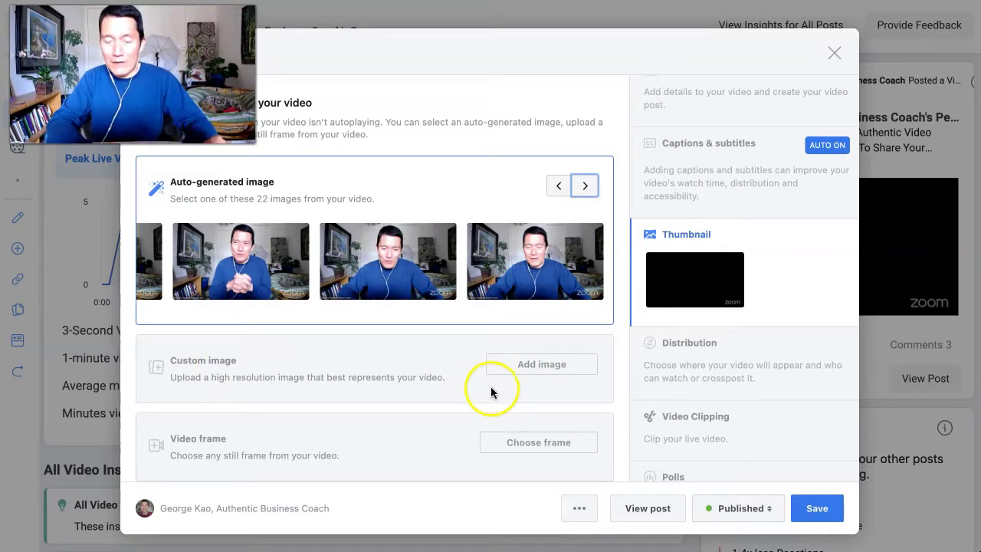
{"action": "left_click", "coordinate": [538, 363]}
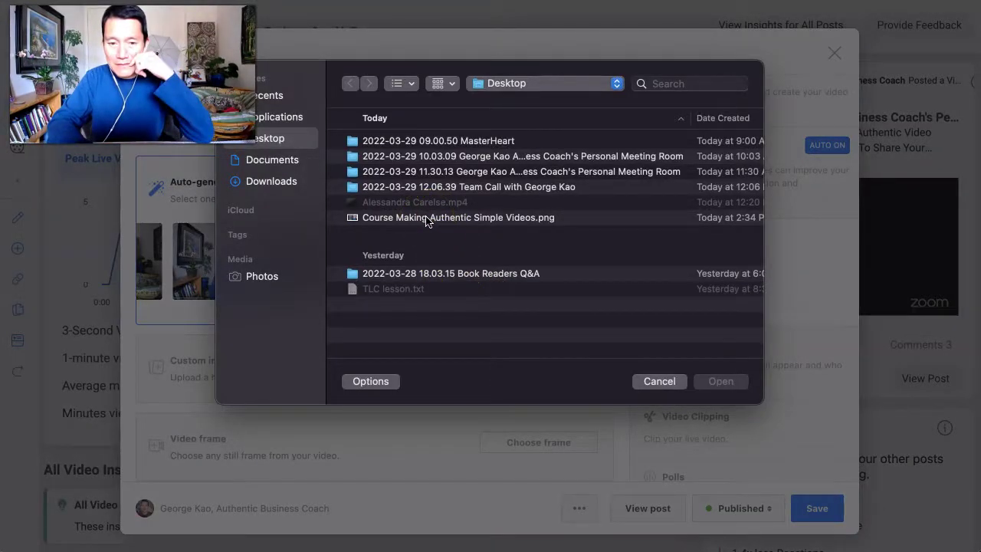
{"action": "double_click", "coordinate": [426, 219]}
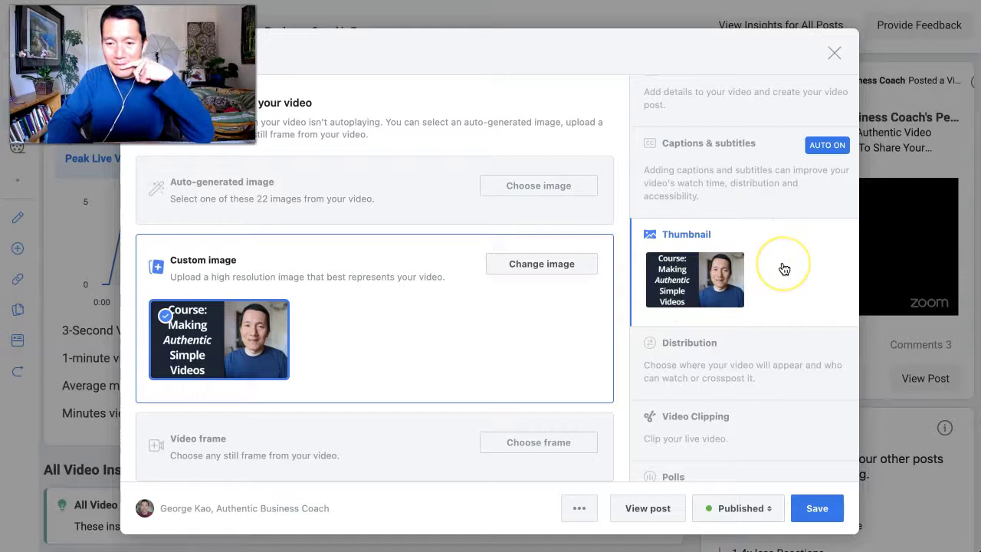
Open Video trimming and briefly play then pause the 00:00.000–20:32.000 preview
{"action": "scroll", "coordinate": [784, 268], "scroll_direction": "down", "scroll_amount": 5}
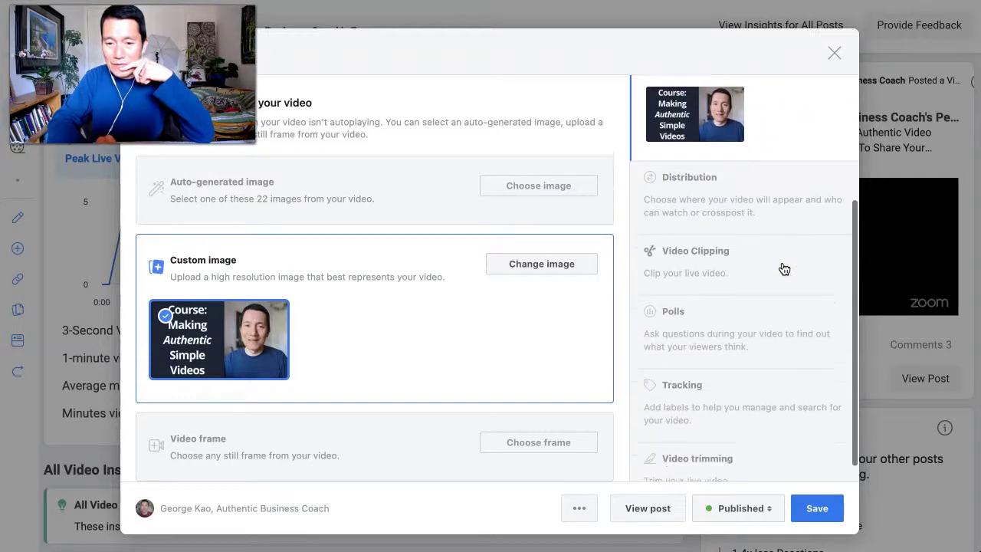
{"action": "left_click", "coordinate": [716, 170]}
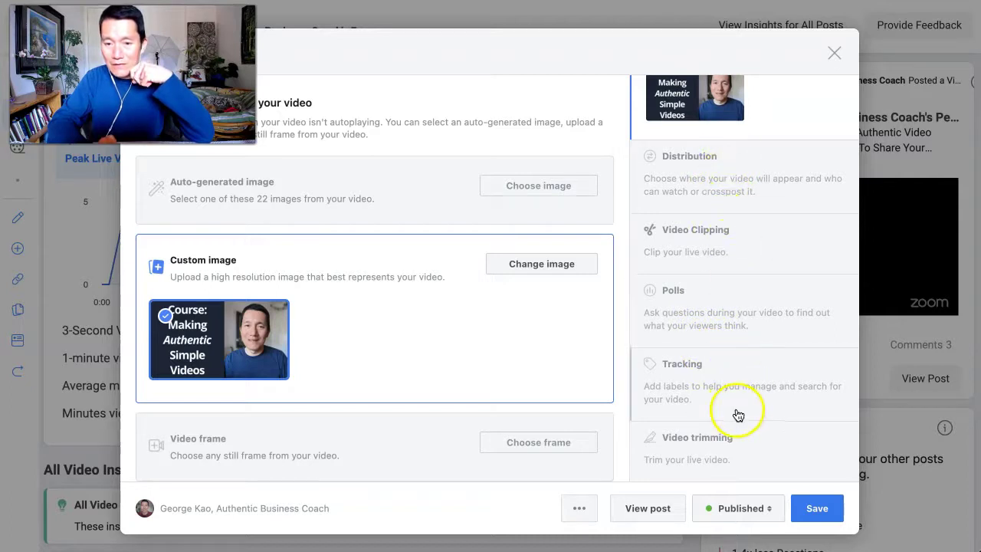
{"action": "left_click", "coordinate": [732, 230]}
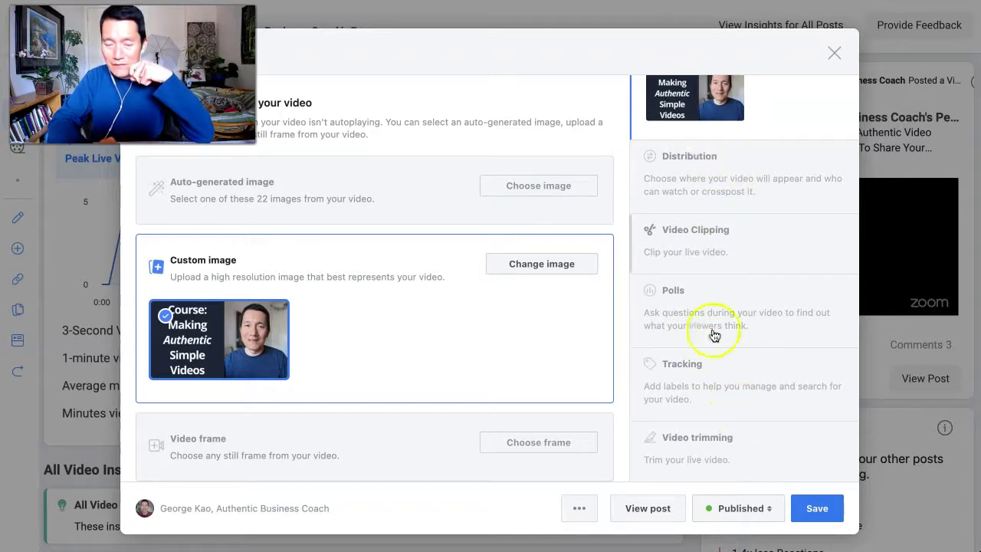
{"action": "left_click", "coordinate": [707, 446]}
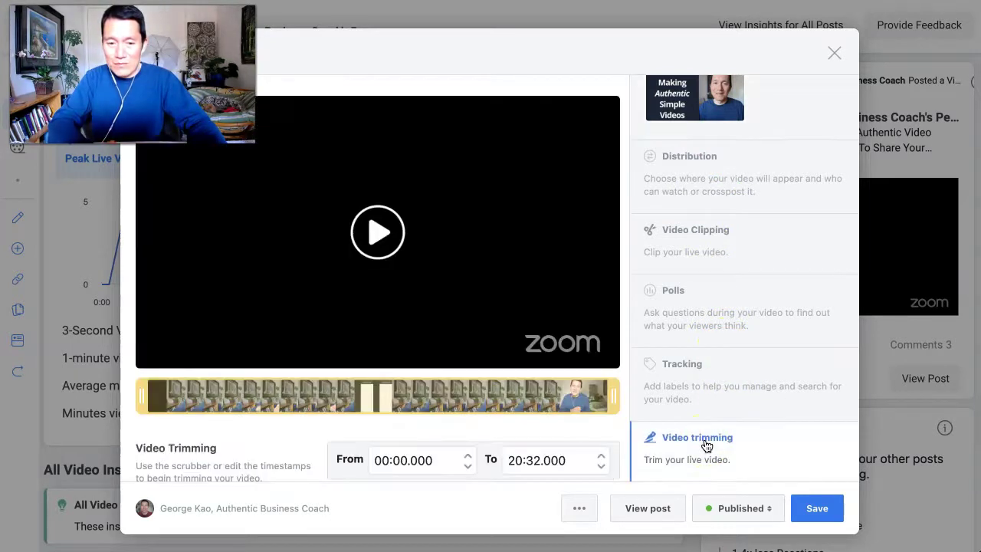
{"action": "left_click", "coordinate": [379, 233]}
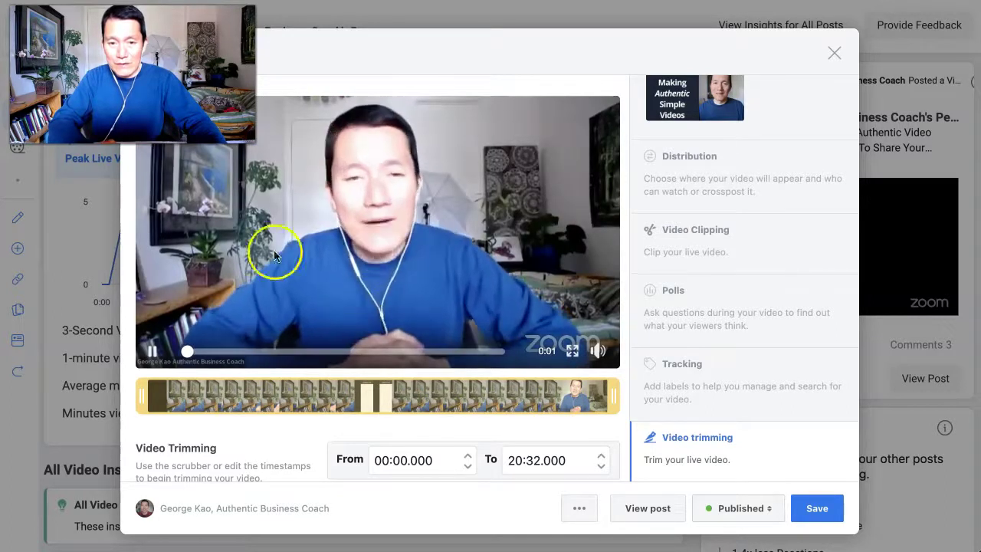
{"action": "left_click", "coordinate": [153, 351]}
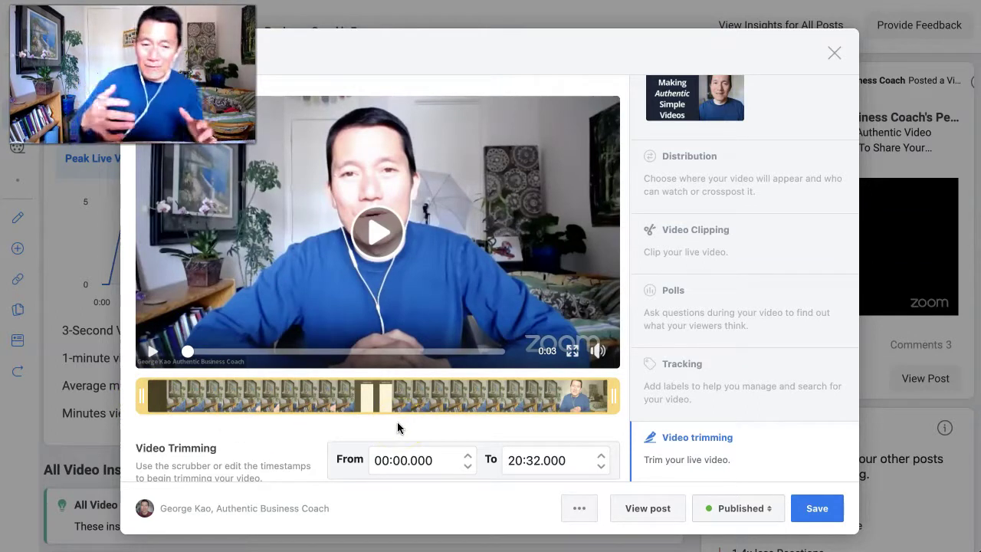
Step the trim start forward to 00:00.800, leaving the end at 20:32.000
{"action": "left_click", "coordinate": [468, 463]}
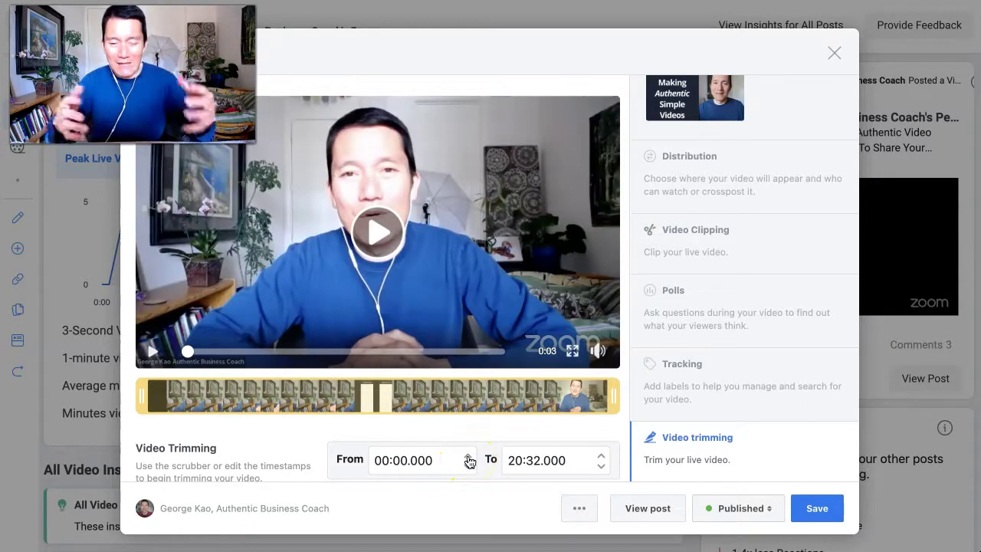
{"action": "left_click", "coordinate": [473, 437]}
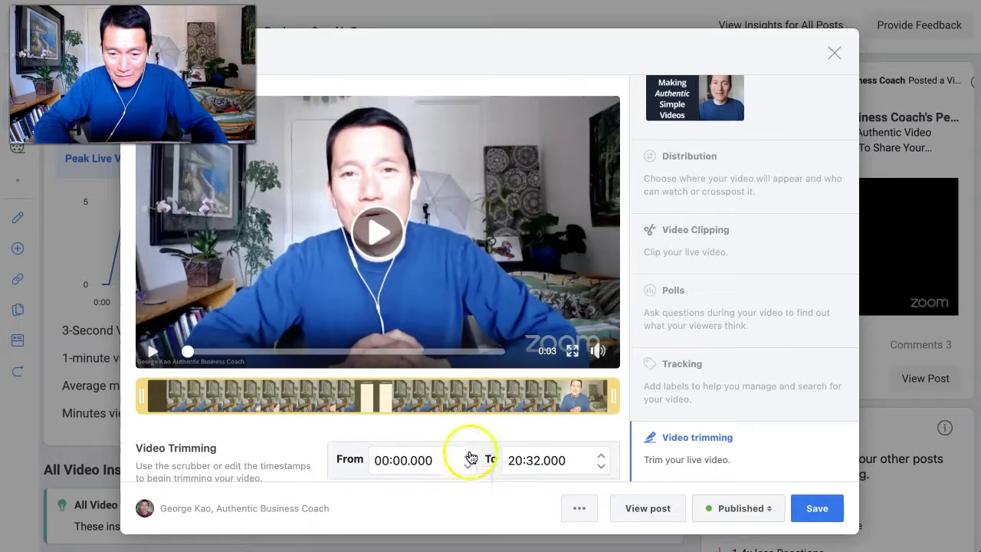
{"action": "left_click", "coordinate": [469, 457]}
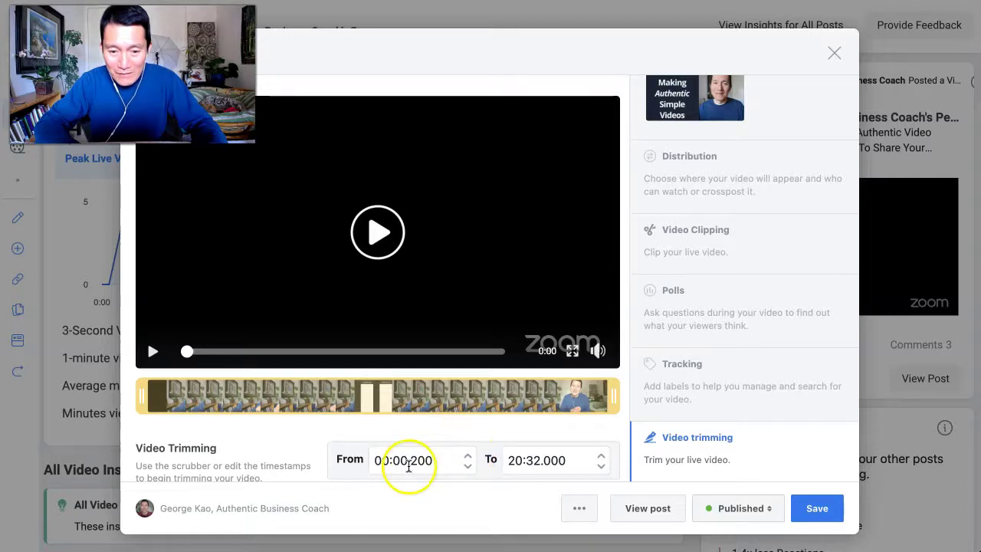
{"action": "left_click", "coordinate": [470, 456]}
{"action": "left_click", "coordinate": [470, 456]}
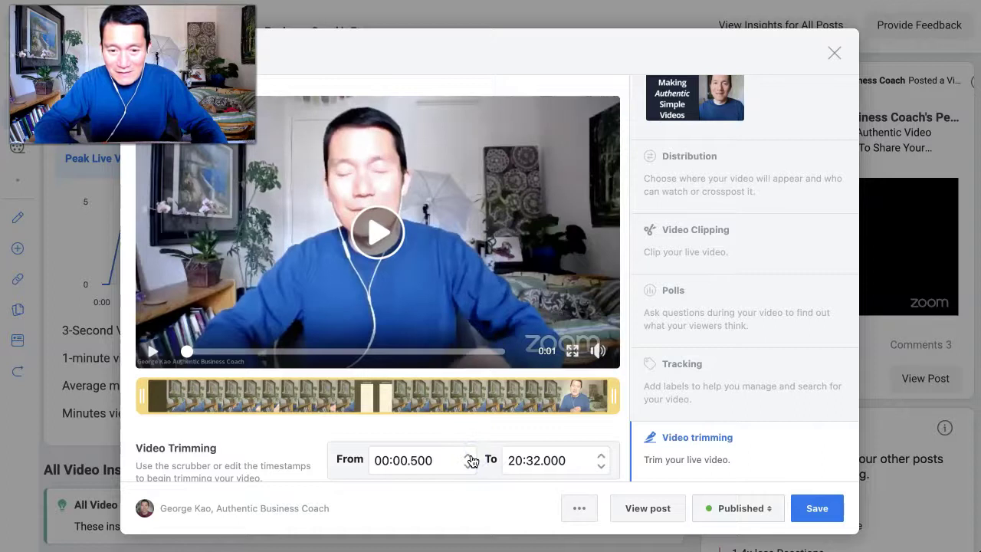
{"action": "left_click", "coordinate": [469, 456]}
{"action": "left_click", "coordinate": [470, 456]}
{"action": "left_click", "coordinate": [470, 456]}
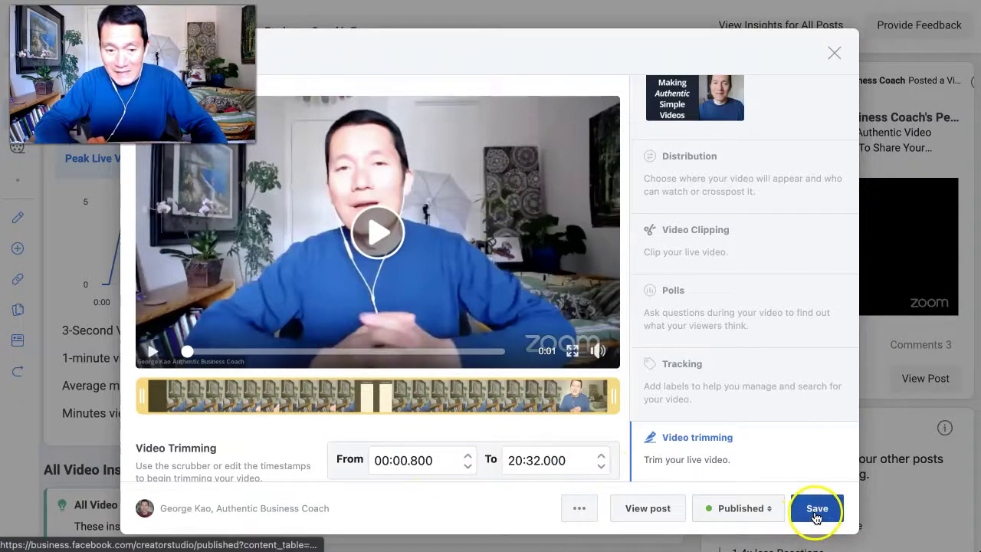
{"action": "scroll", "coordinate": [605, 362], "scroll_direction": "down", "scroll_amount": 1}
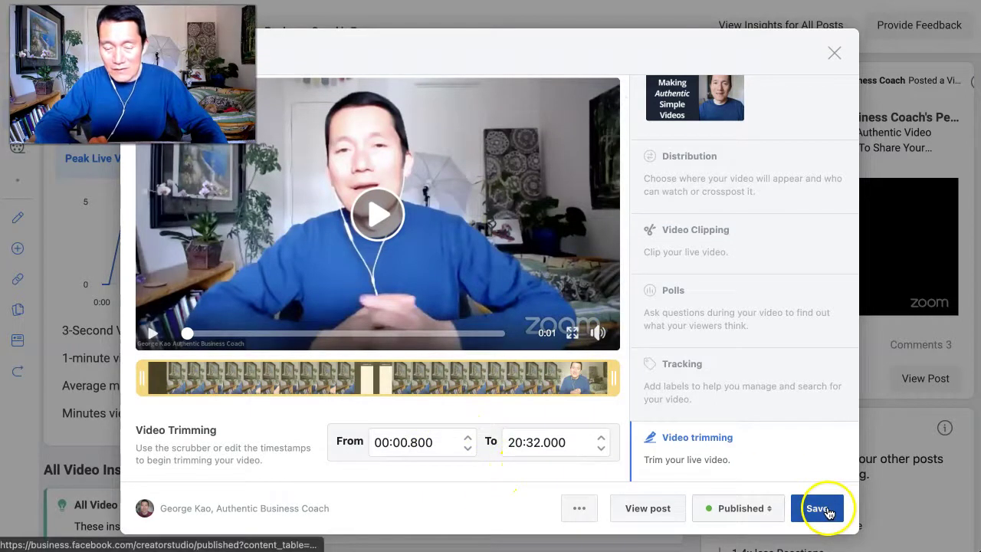
{"action": "scroll", "coordinate": [766, 374], "scroll_direction": "up", "scroll_amount": 5}
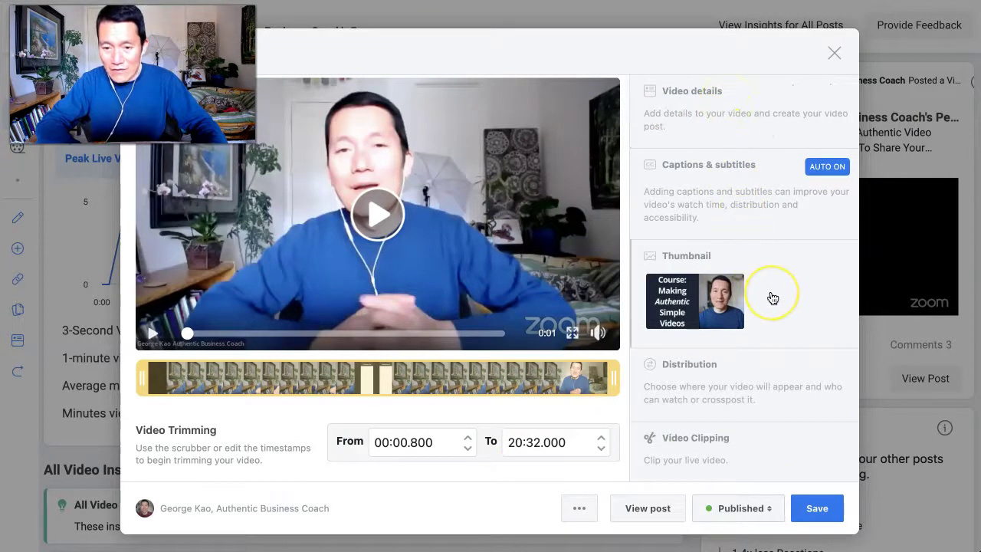
Step the trim end back from 20:32.000 to 20:28.600
{"action": "scroll", "coordinate": [770, 297], "scroll_direction": "down", "scroll_amount": 5}
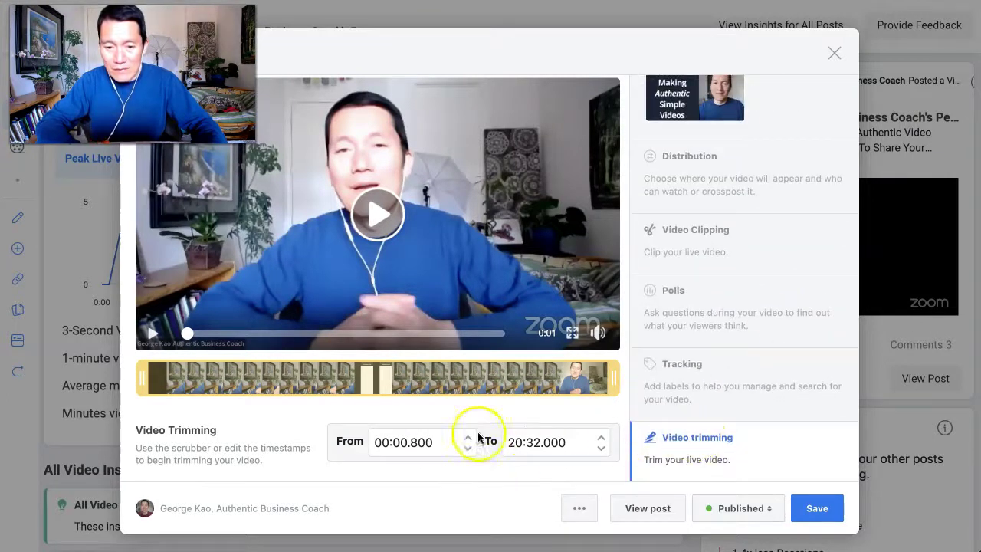
{"action": "left_click", "coordinate": [602, 440]}
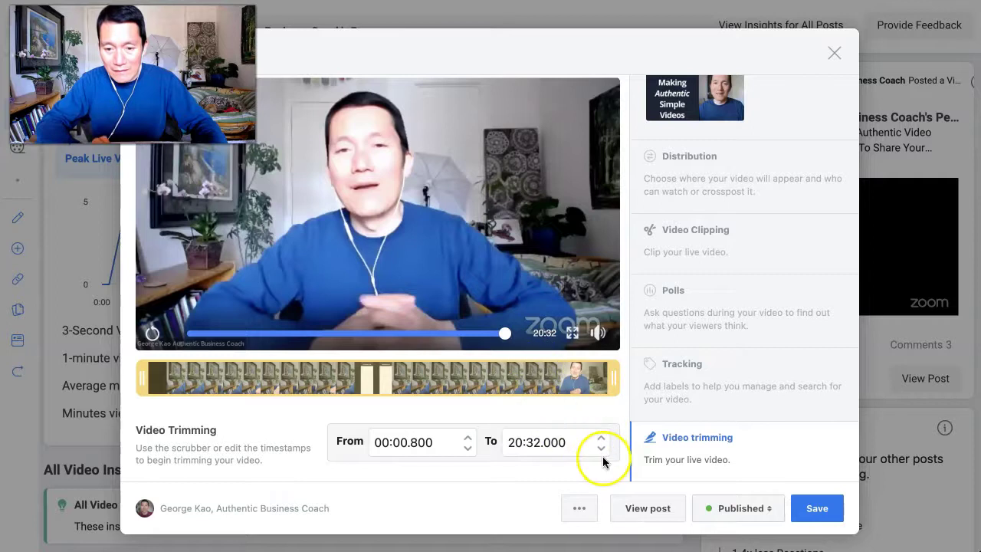
{"action": "left_click", "coordinate": [602, 450]}
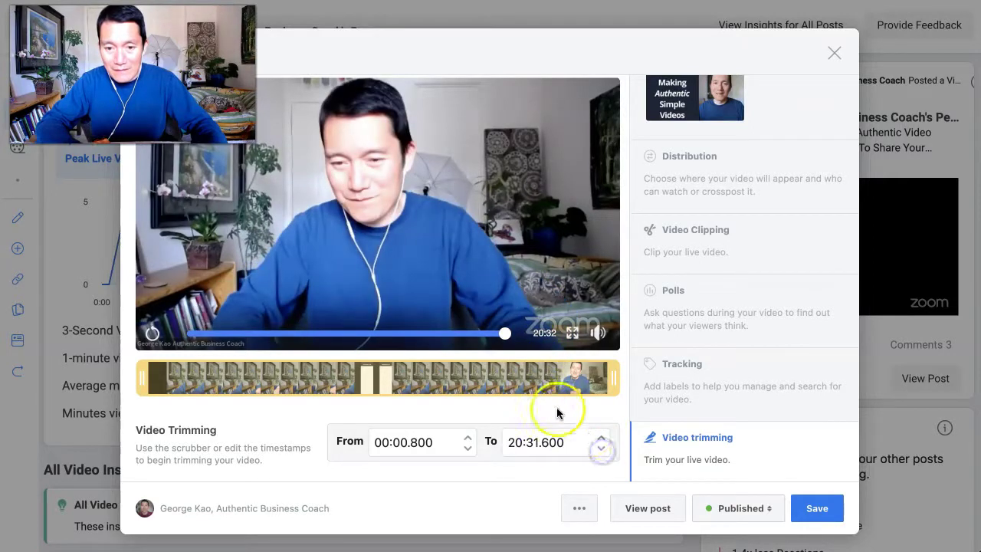
{"action": "left_click", "coordinate": [602, 451]}
{"action": "left_click", "coordinate": [602, 450]}
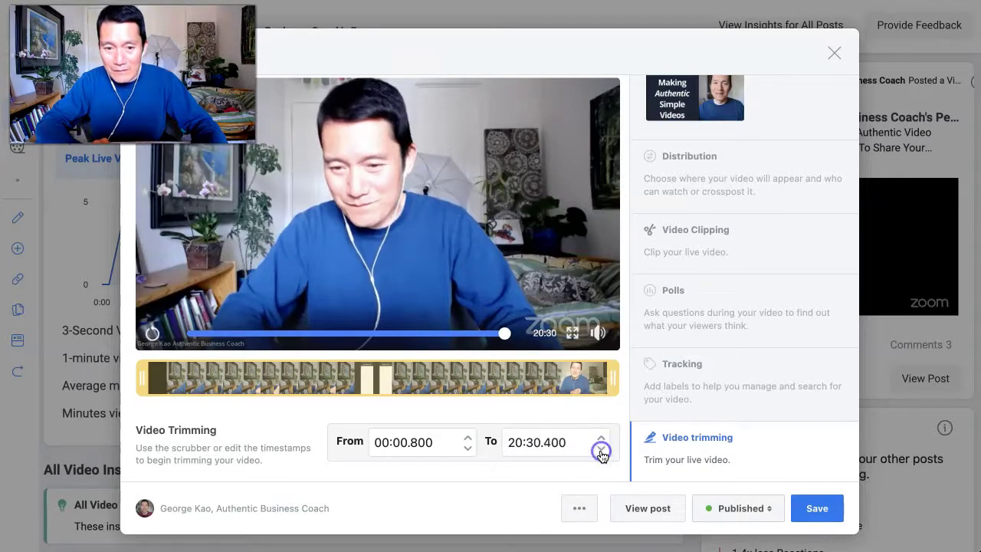
{"action": "left_click", "coordinate": [602, 451]}
{"action": "left_click", "coordinate": [602, 451]}
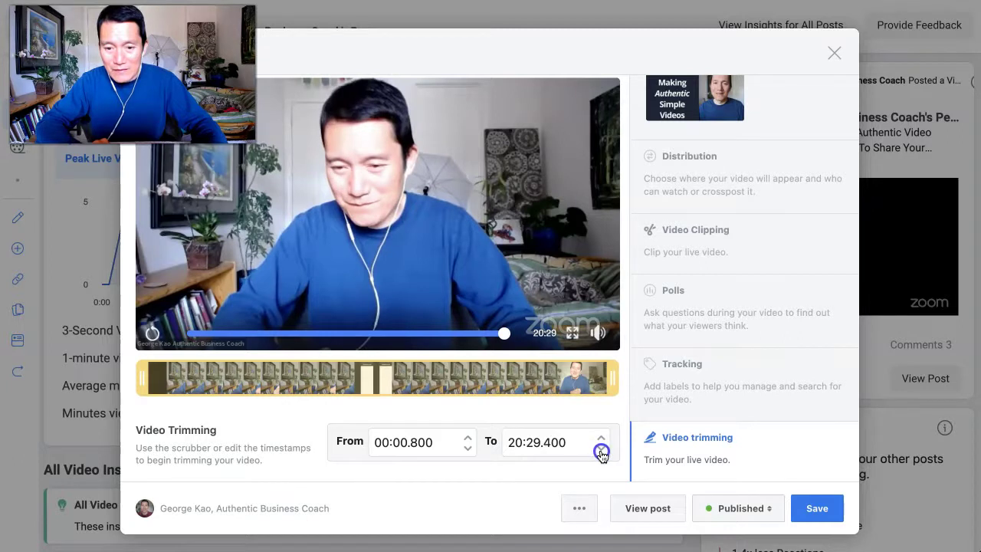
{"action": "left_click", "coordinate": [601, 451]}
{"action": "left_click", "coordinate": [601, 451]}
{"action": "left_click", "coordinate": [601, 451]}
{"action": "left_click", "coordinate": [601, 451]}
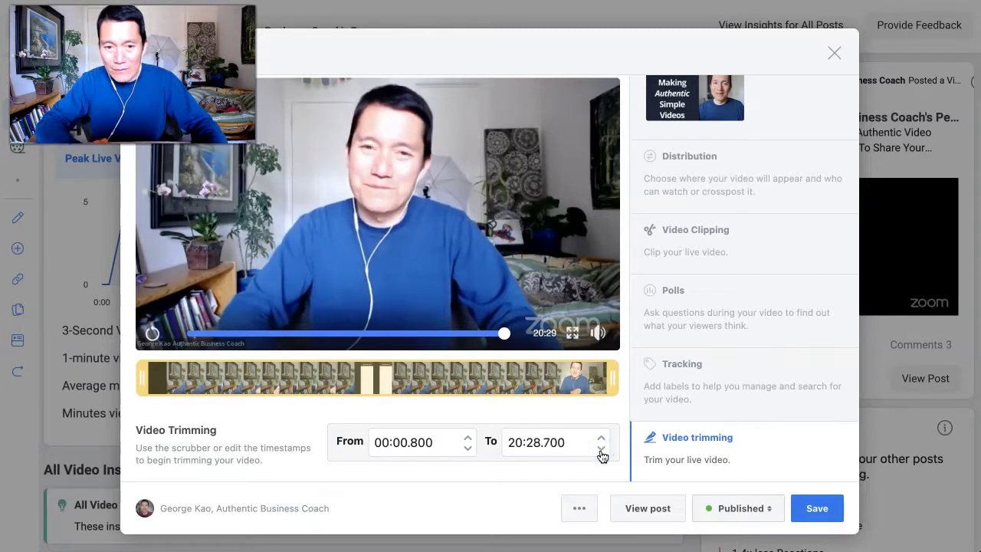
{"action": "left_click", "coordinate": [602, 450]}
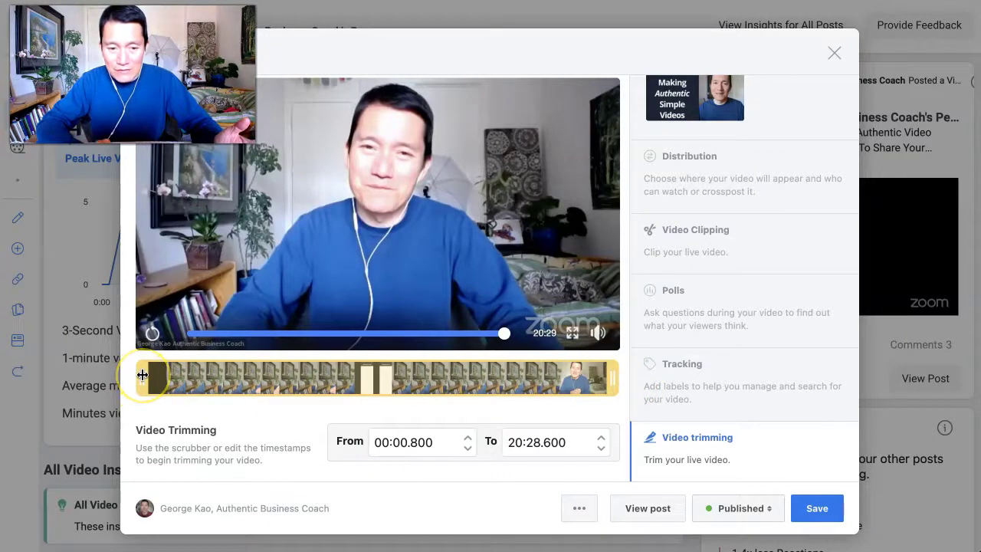
Drag both filmstrip handles outward to restore the full 00:00.000–20:32.000 range
{"action": "left_click_drag", "start_coordinate": [143, 375], "coordinate": [123, 371]}
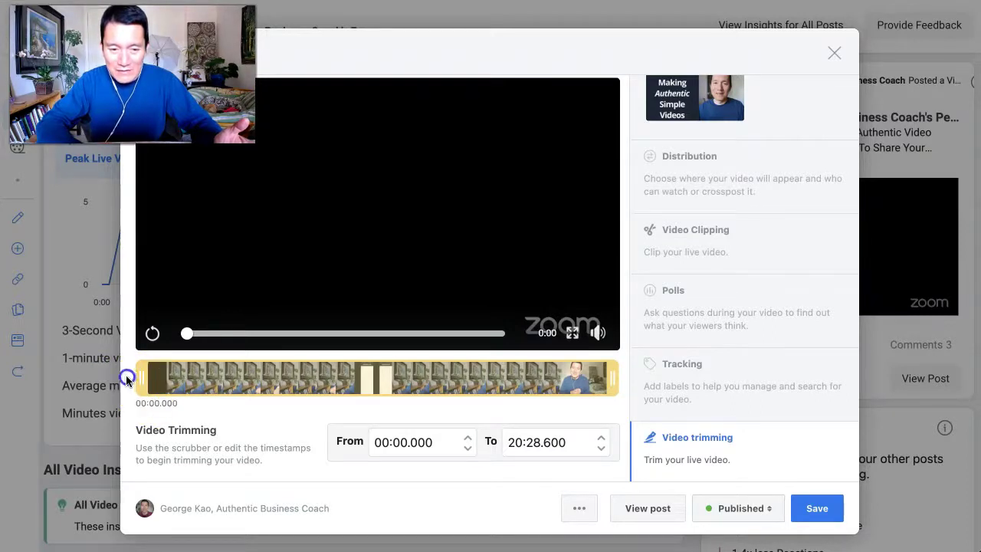
{"action": "mouse_move", "coordinate": [128, 379]}
{"action": "left_mouse_down"}
{"action": "mouse_move", "coordinate": [169, 381]}
{"action": "mouse_move", "coordinate": [127, 374]}
{"action": "left_mouse_up"}
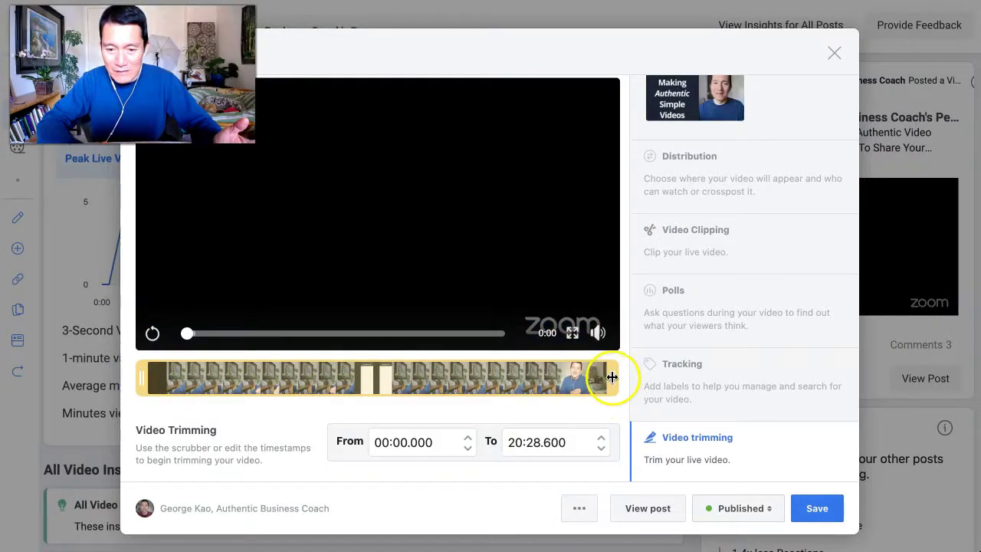
{"action": "left_click_drag", "start_coordinate": [612, 376], "coordinate": [646, 384]}
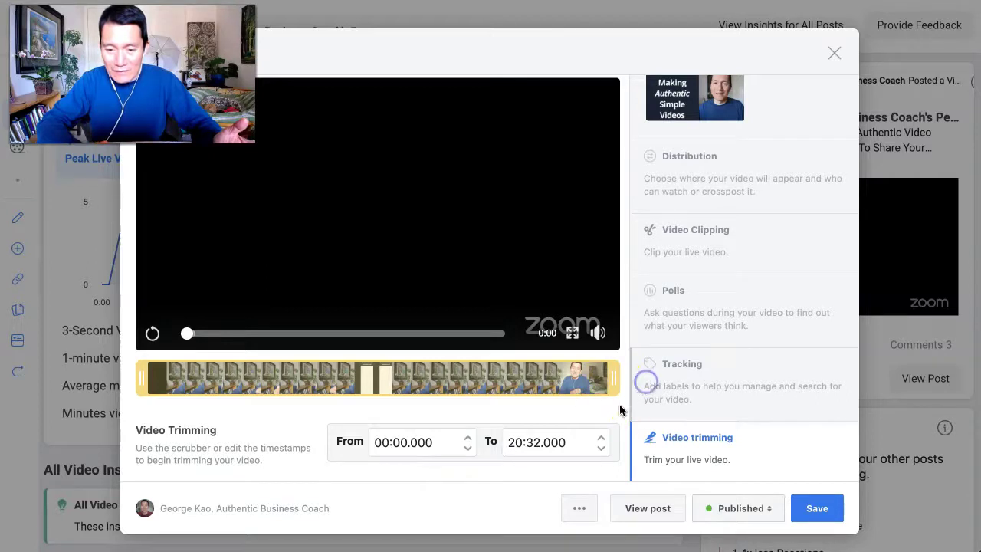
{"action": "left_click", "coordinate": [602, 437]}
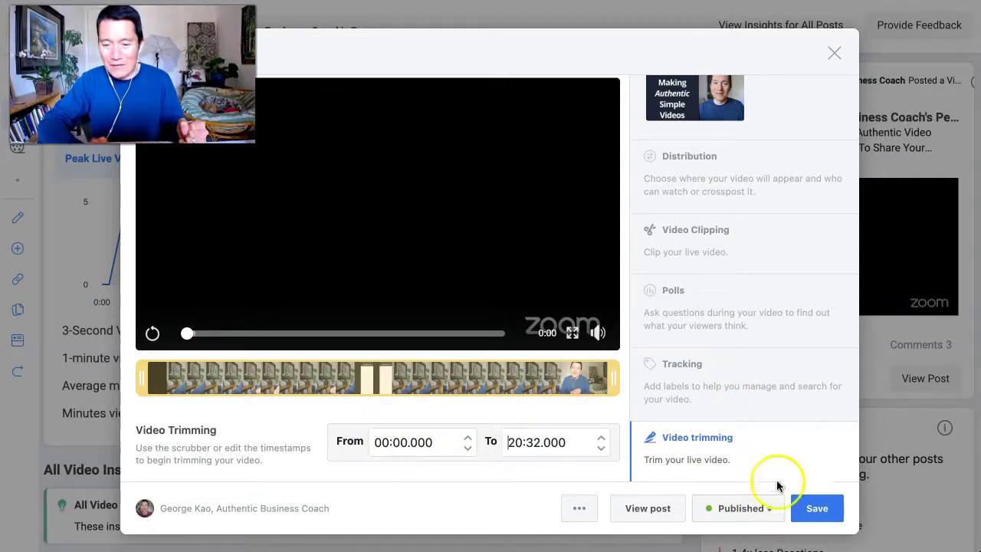
Save the post's edits, leaving the video untrimmed at 00:00.000 to 20:32.000
{"action": "left_click", "coordinate": [816, 510]}
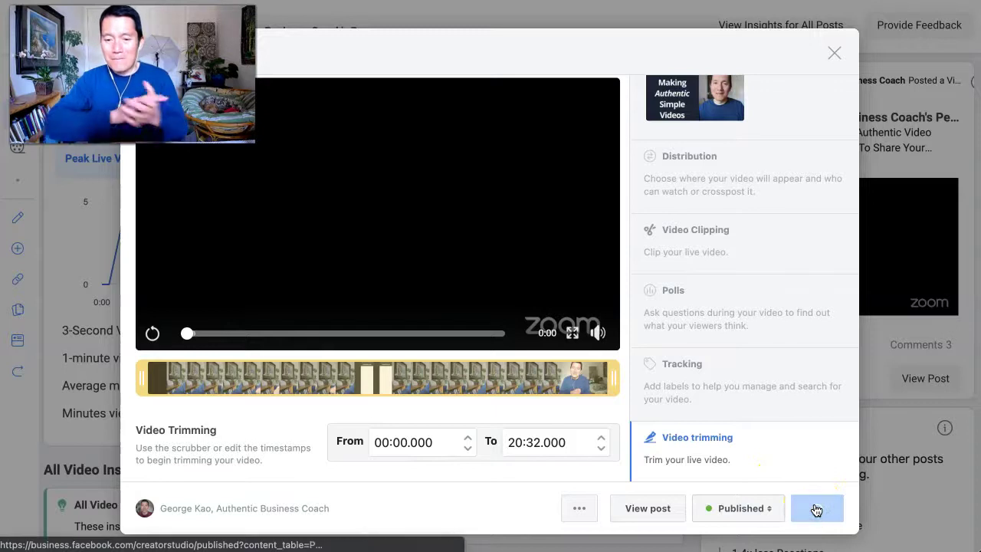